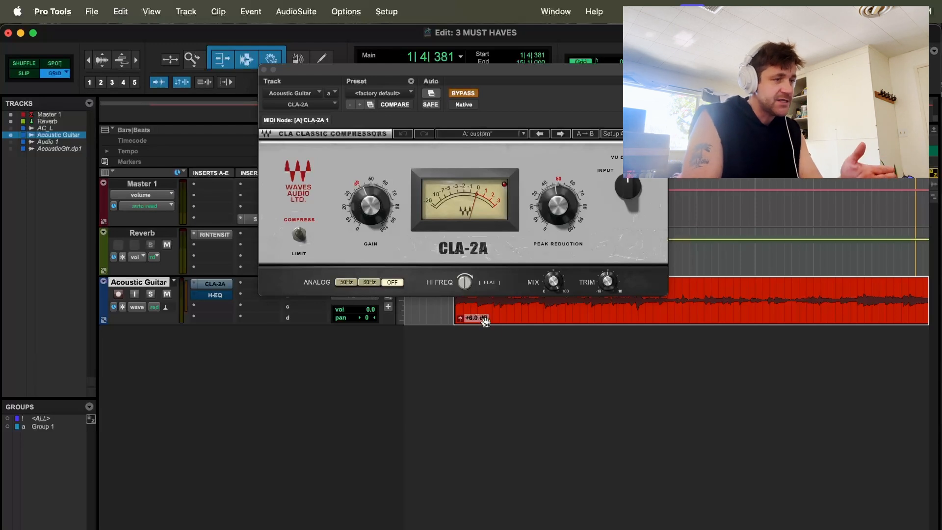
Play back the Acoustic Guitar clip with its CLA-2A and H-EQ inserts bypassed to hear the unprocessed sound
key("space")
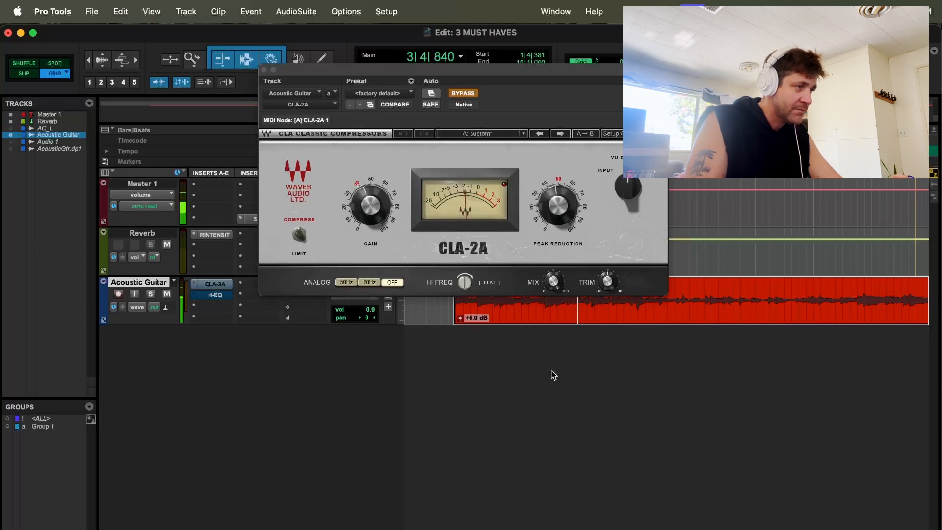
key("space")
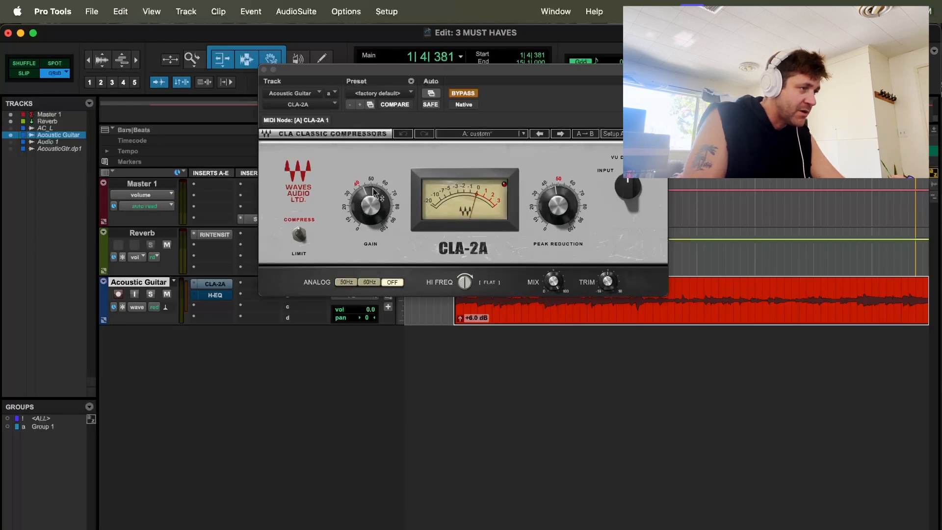
Examine the Gain and Peak Reduction controls of the CLA-2A compressor on the Acoustic Guitar track
left_click(370, 206)
left_click(557, 209)
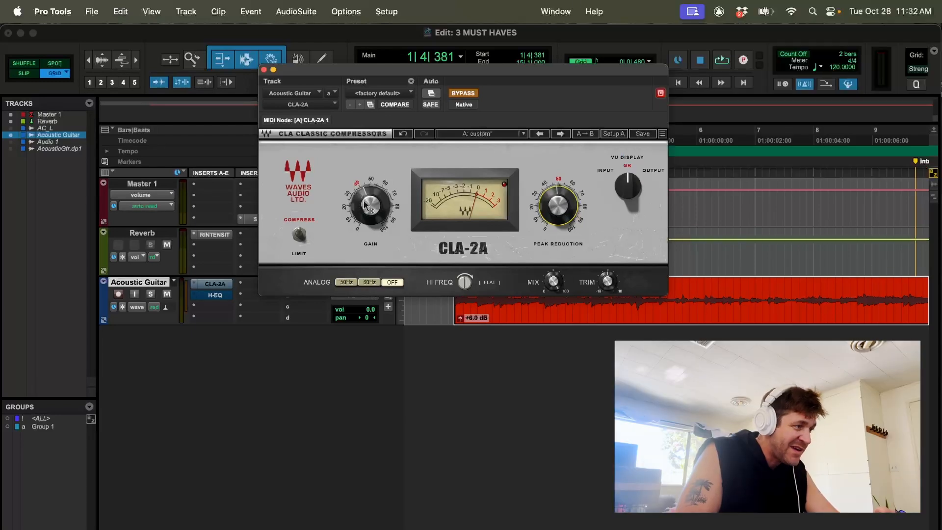
mouse_move(369, 217)
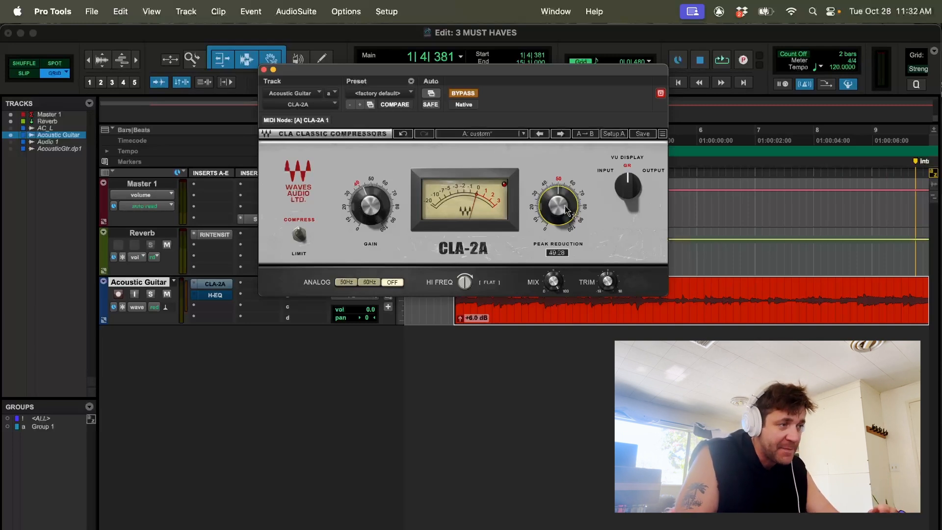
left_click_drag(552, 199, 554, 199)
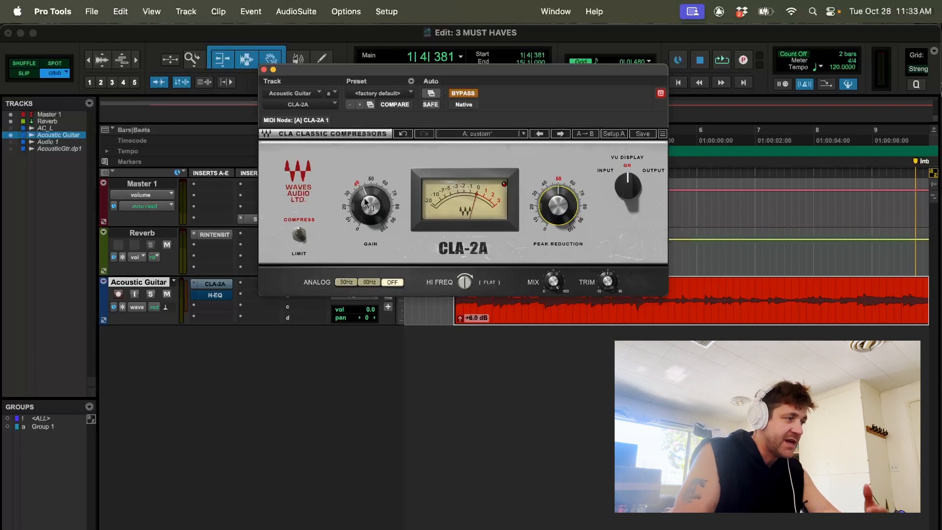
mouse_move(364, 199)
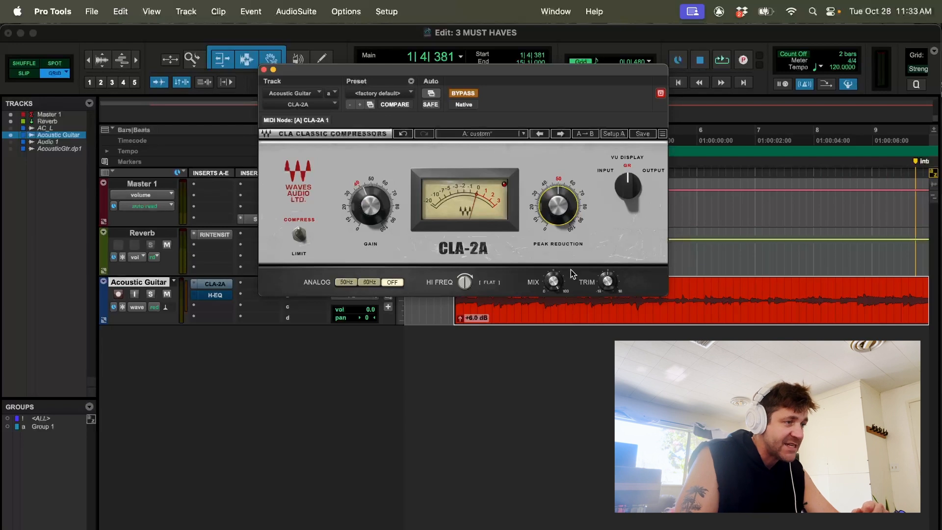
mouse_move(555, 197)
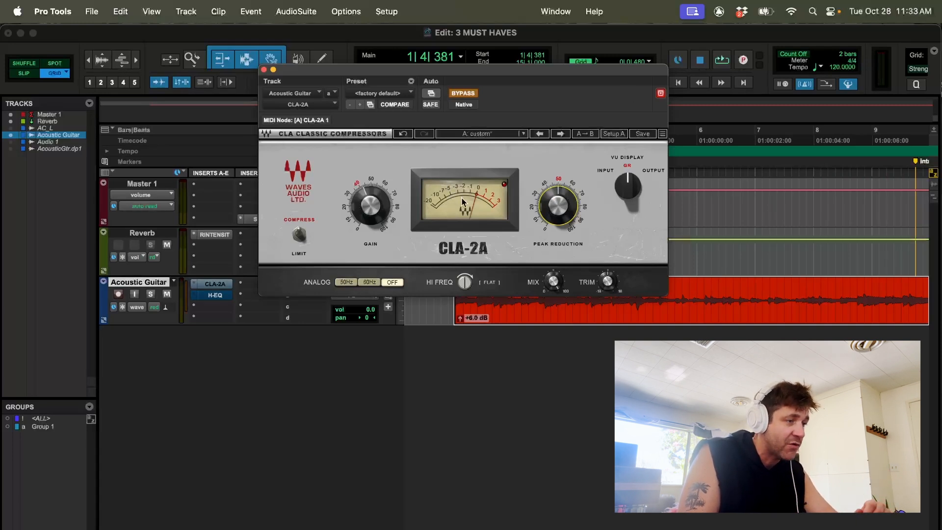
Play the acoustic guitar and take the CLA-2A out of bypass mid-playback to compare the uncompressed and compressed sound
key("space")
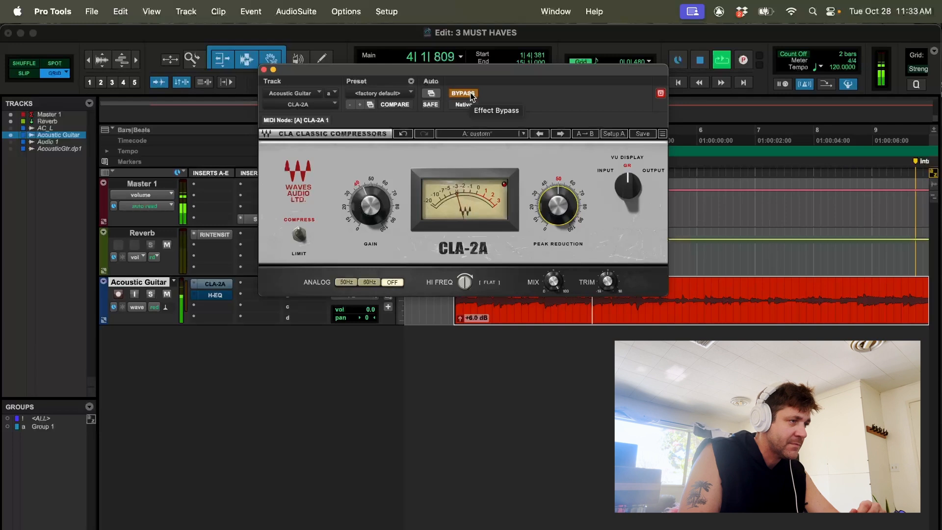
left_click(471, 94)
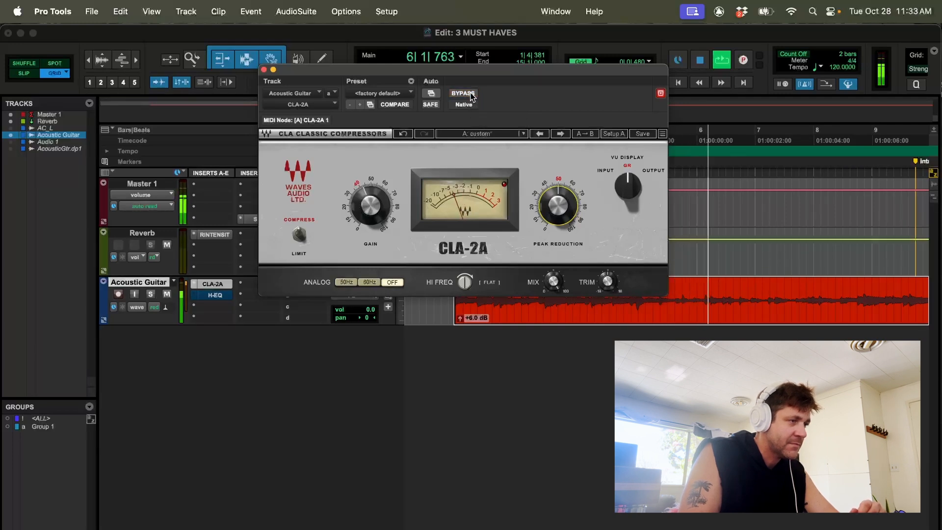
key("space")
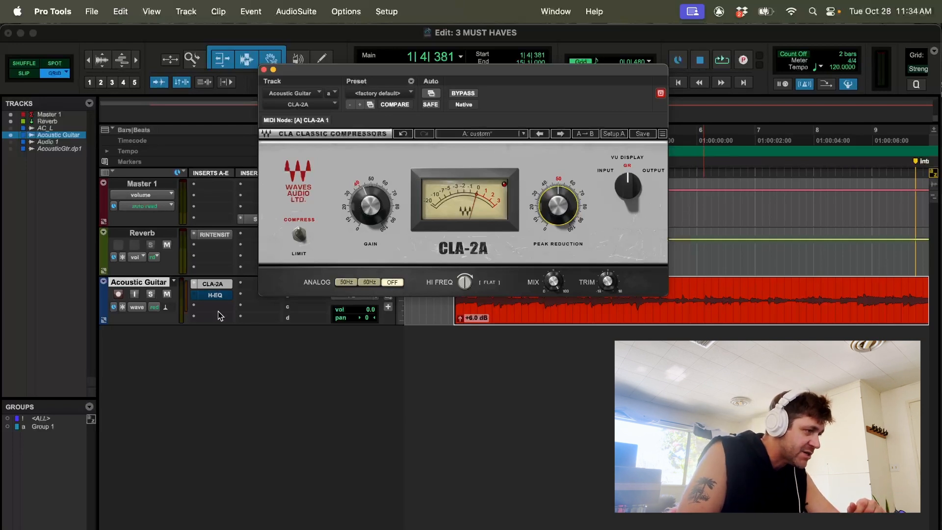
Open the H-EQ on the Acoustic Guitar track, take it out of bypass and audition the equalized guitar
left_click(216, 295)
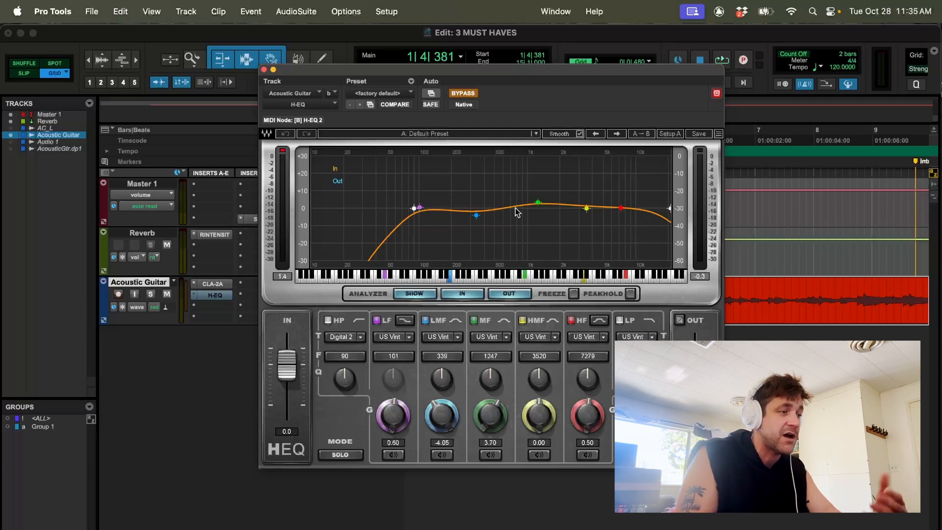
left_click(463, 93)
key("space")
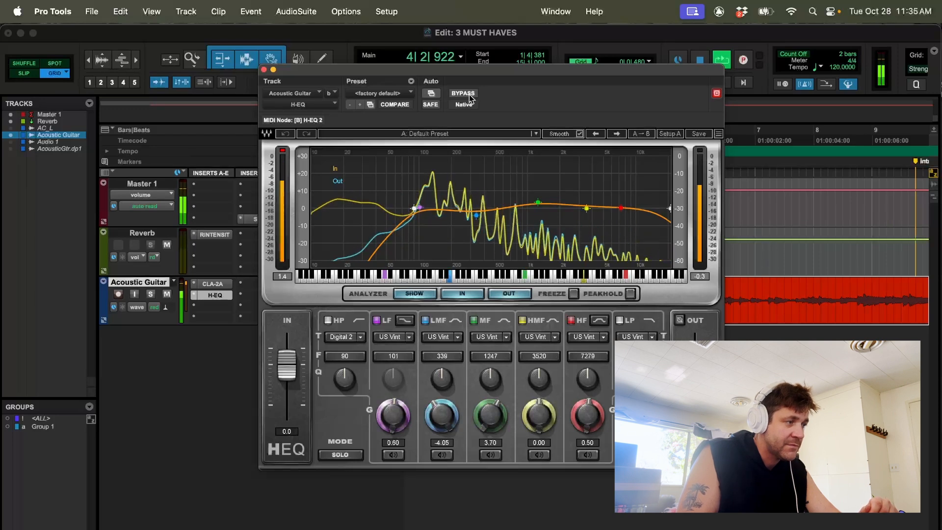
key("space")
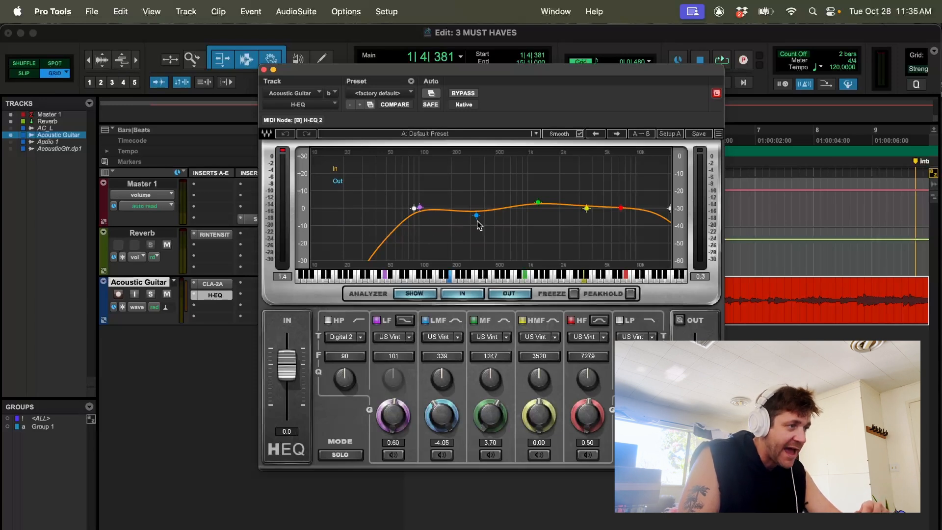
Nudge the H-EQ's MF band to 1245 Hz and move the plugin window clear of the track's sends
left_click_drag(538, 203, 538, 203)
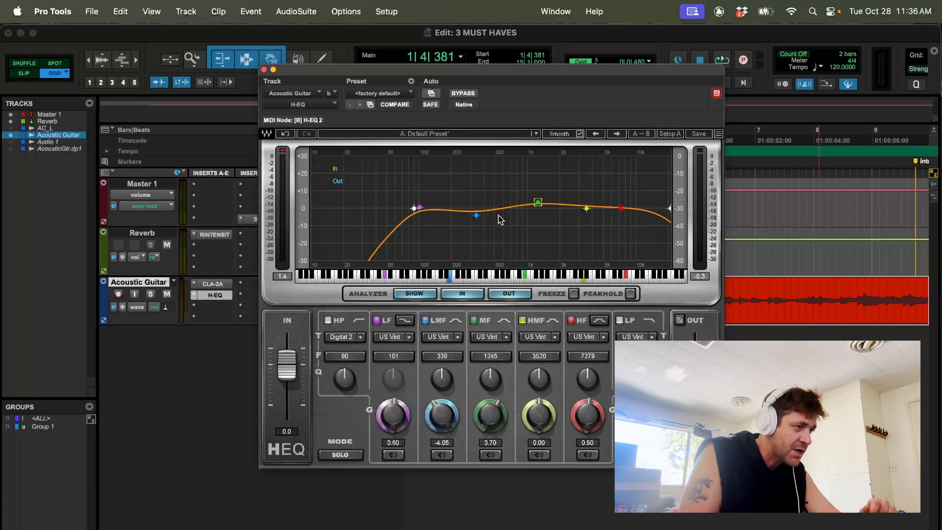
left_click_drag(456, 72, 559, 79)
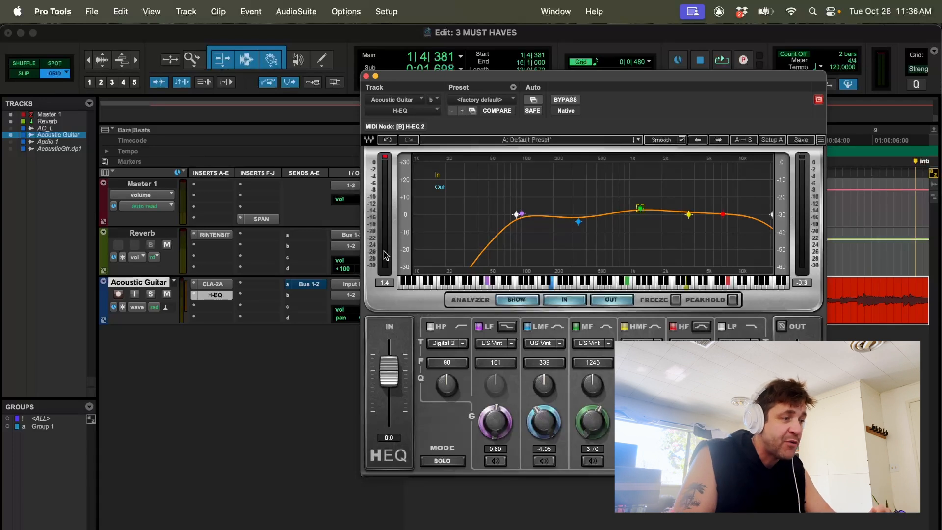
Play the acoustic guitar with the CLA-2A and H-EQ bypassed and reactivate both mid-playback to compare their combined effect
key("space")
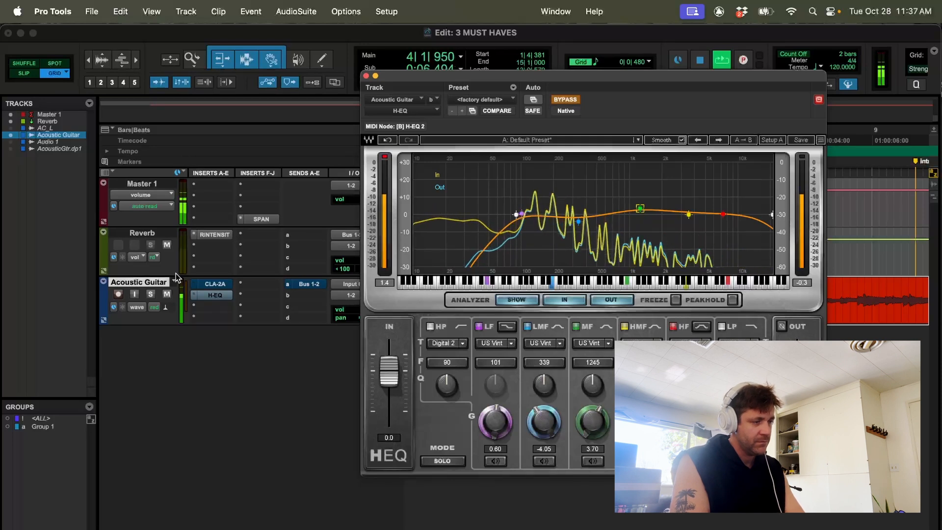
key("shift+a")
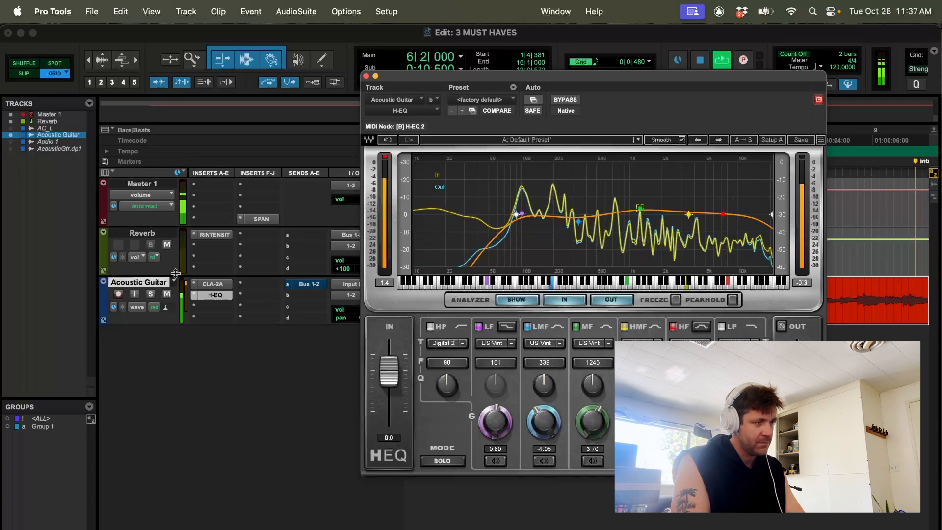
key("space")
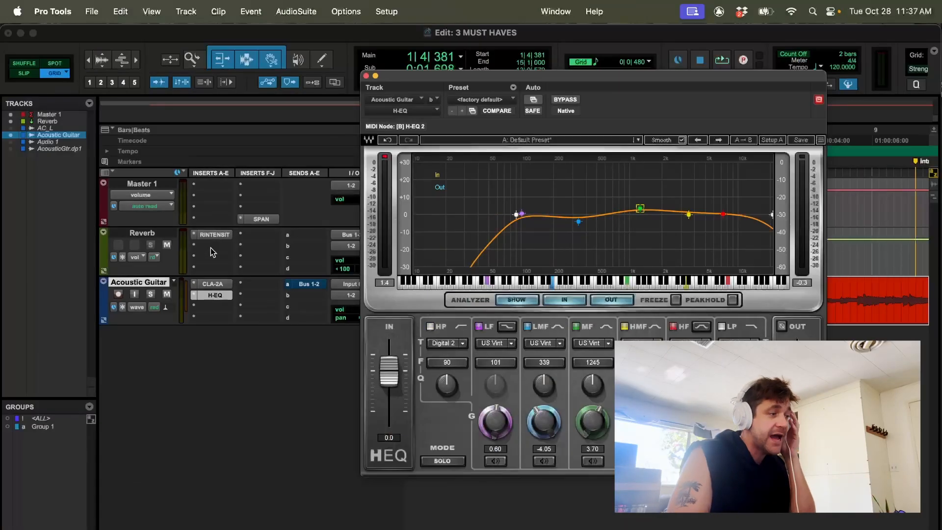
Open the Reverb track's Rev INTENSITY plugin and the Acoustic Guitar's Bus 1-2 send fader, keeping the I/O column uncovered
left_click(211, 235)
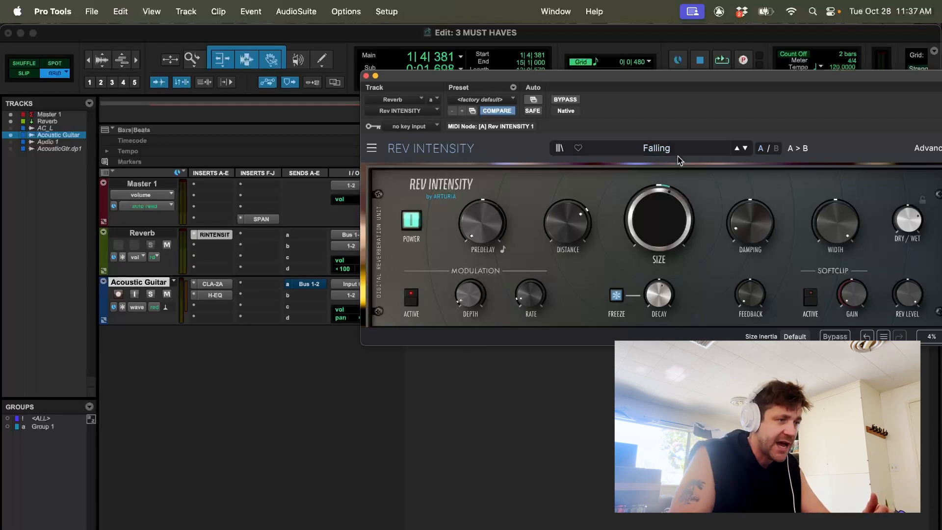
left_click_drag(565, 75, 599, 73)
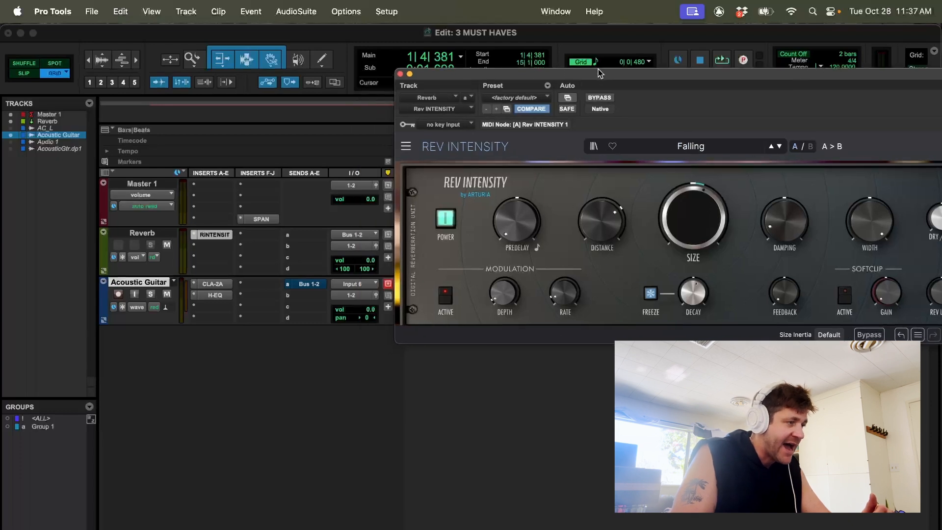
left_click(309, 284)
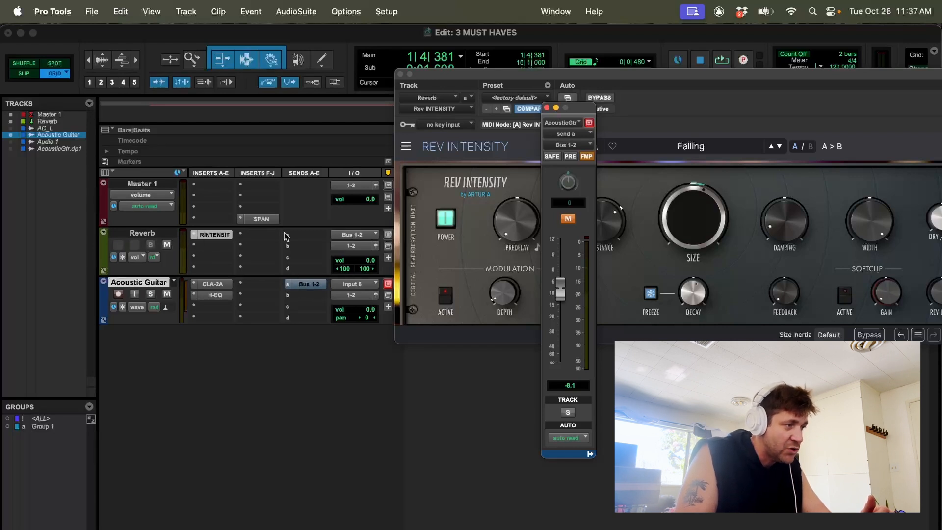
left_click(143, 233)
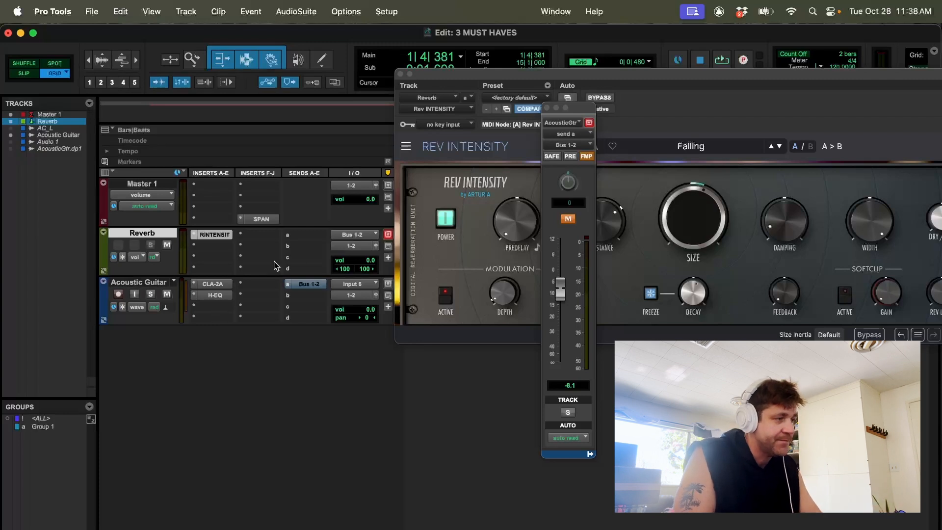
Unmute the Acoustic Guitar's Bus 1-2 send and toggle its mute during playback to compare the sound with and without reverb
left_click(312, 285, "ctrl+super")
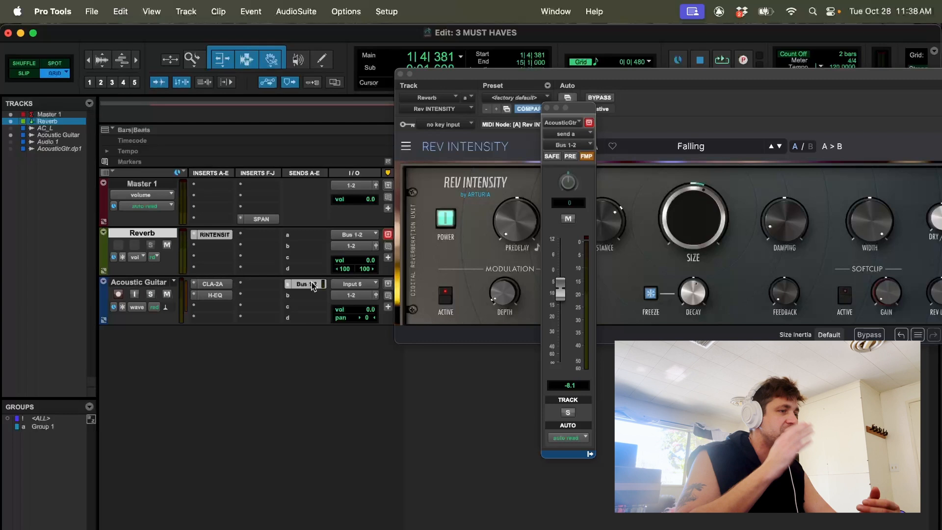
key("space")
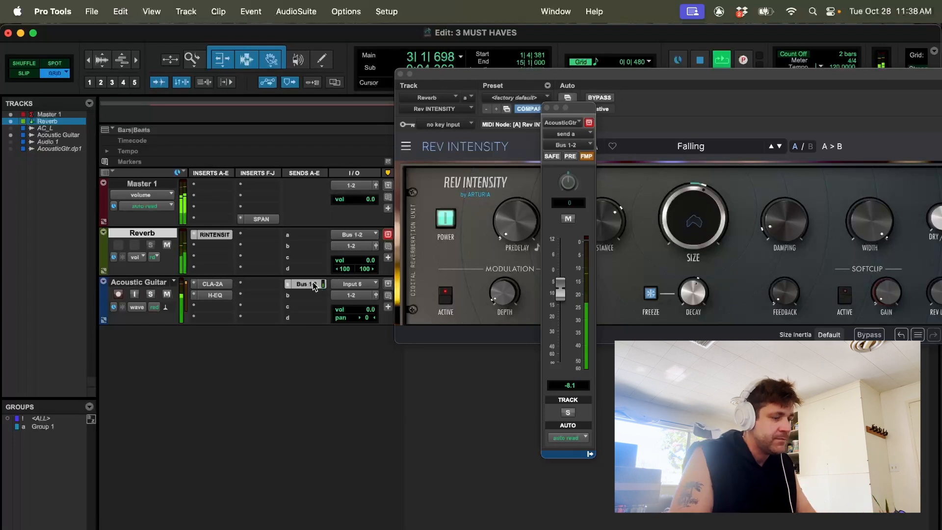
left_click(314, 286, "super")
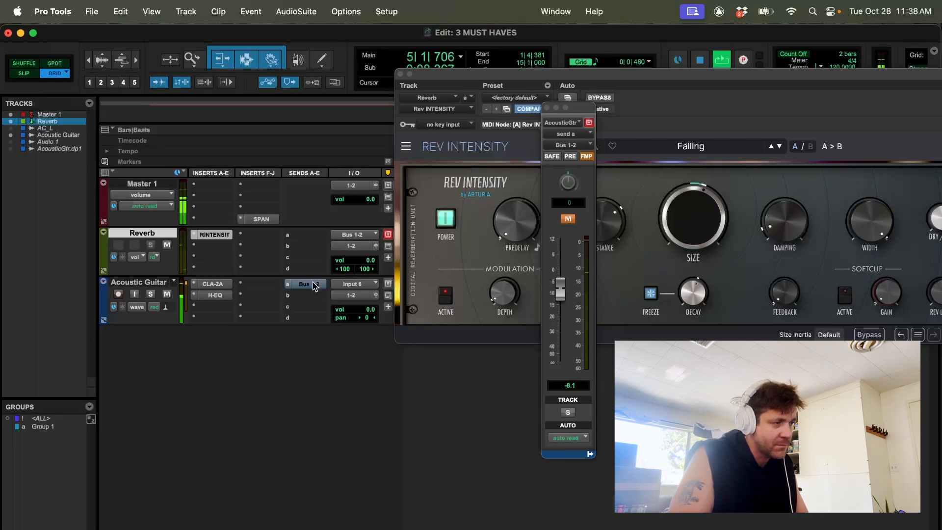
left_click(314, 286, "super")
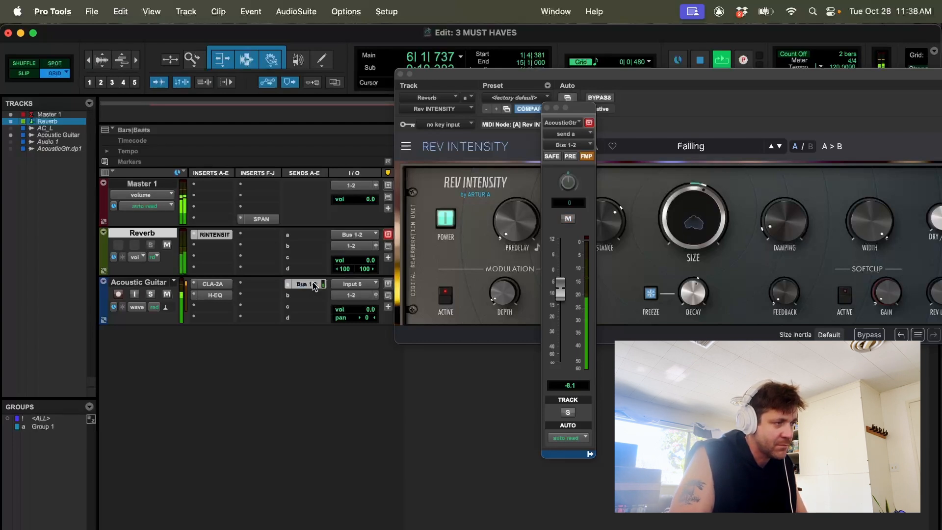
key("space")
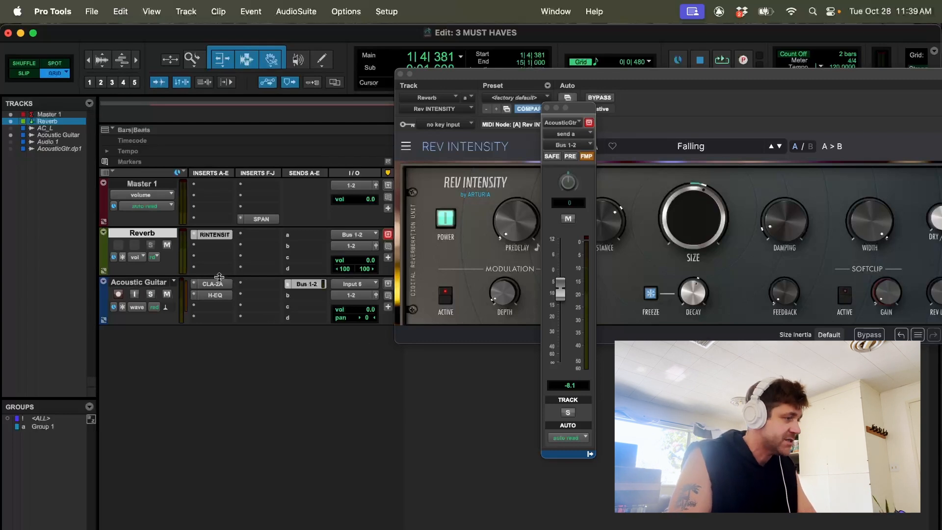
Bypass the Acoustic Guitar's inserts and mute its send, and reactivate them during playback to compare dry with fully processed sound
left_click(163, 283)
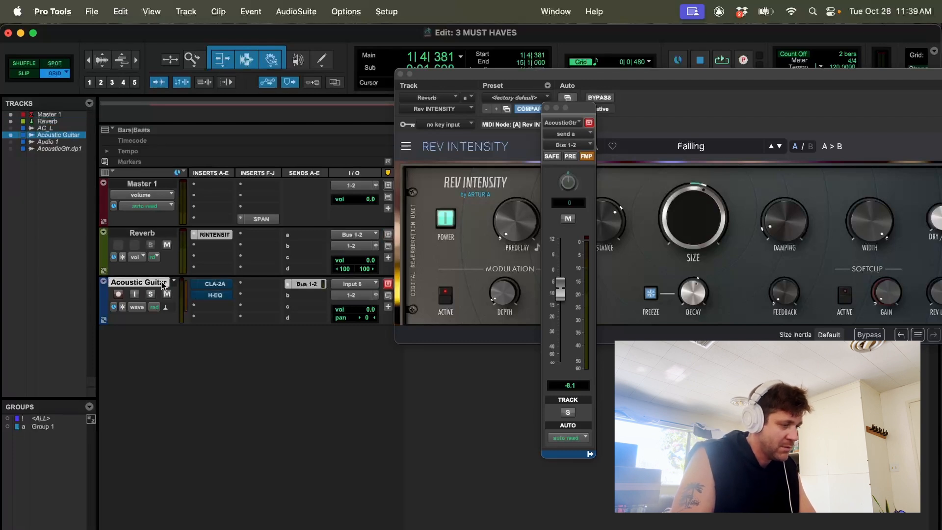
key("shift+a")
key("shift+a")
key("shift+s")
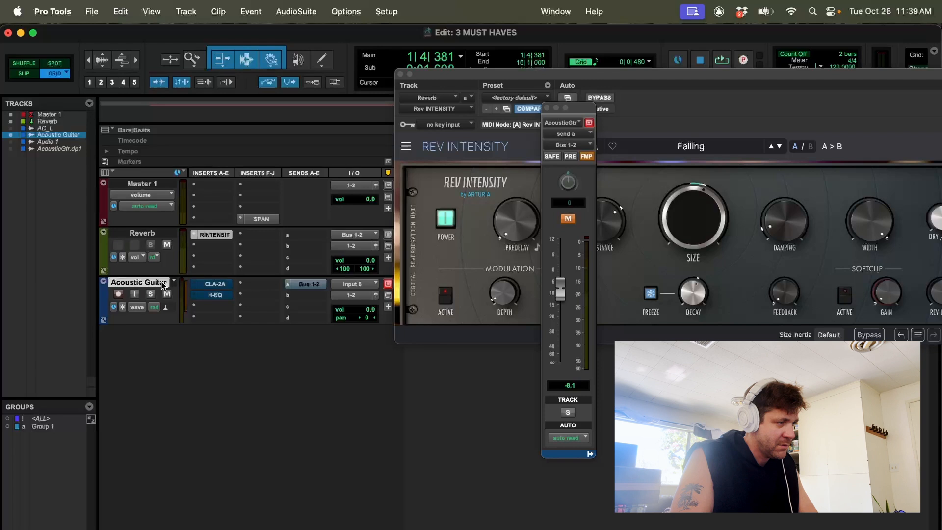
key("space")
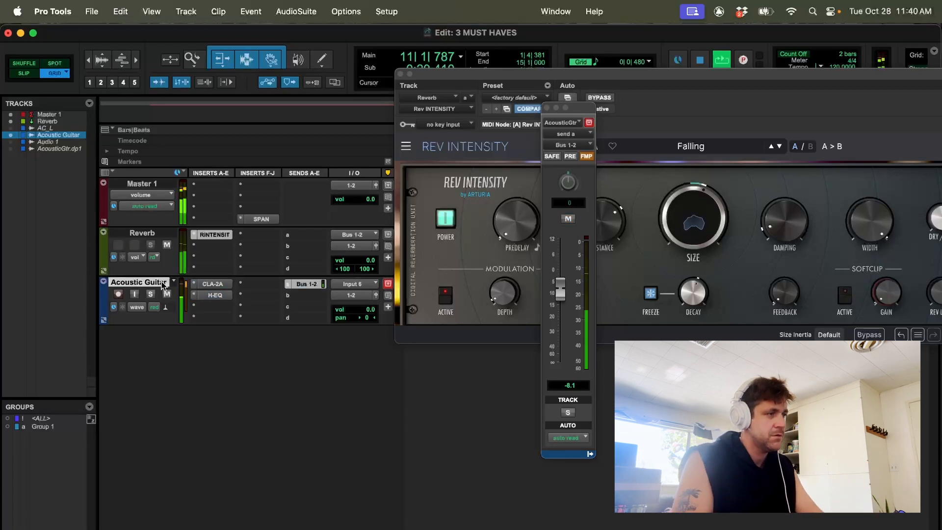
key("space")
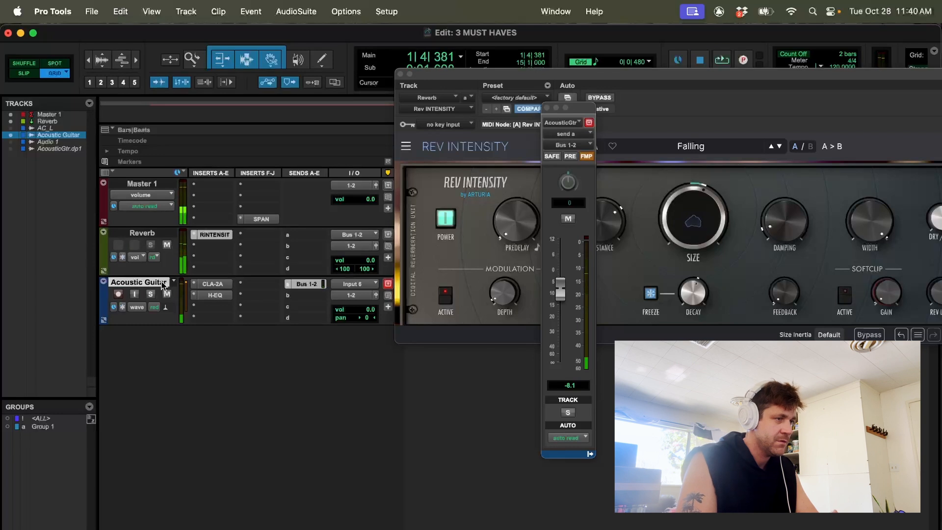